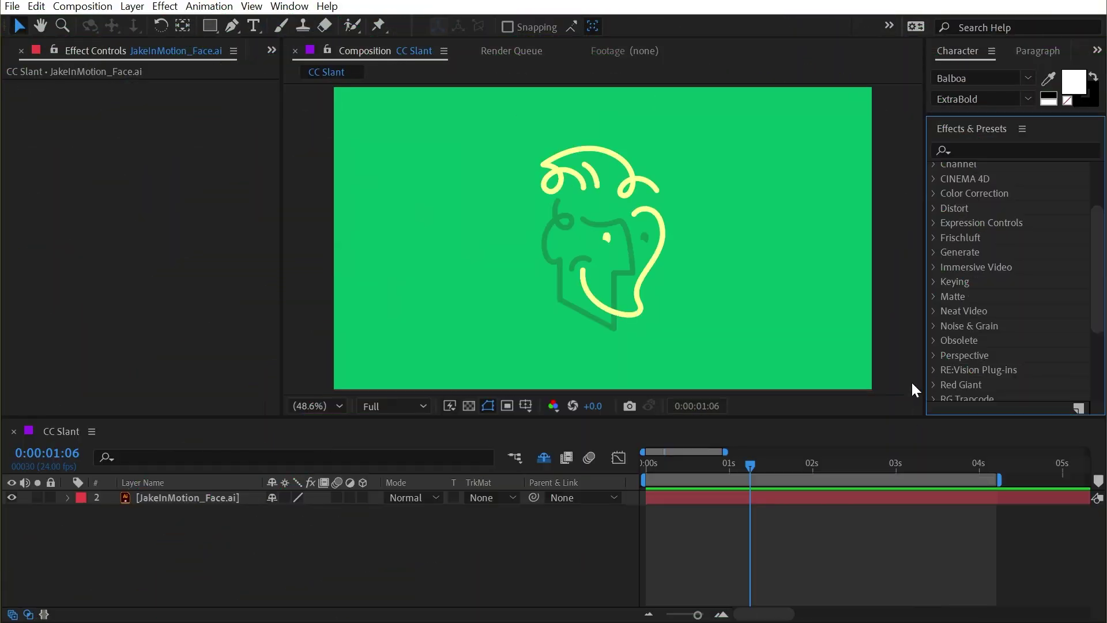
# - Expand the Distort category in Effects & Presets so CC Slant is listed
pyautogui.click(934, 208)
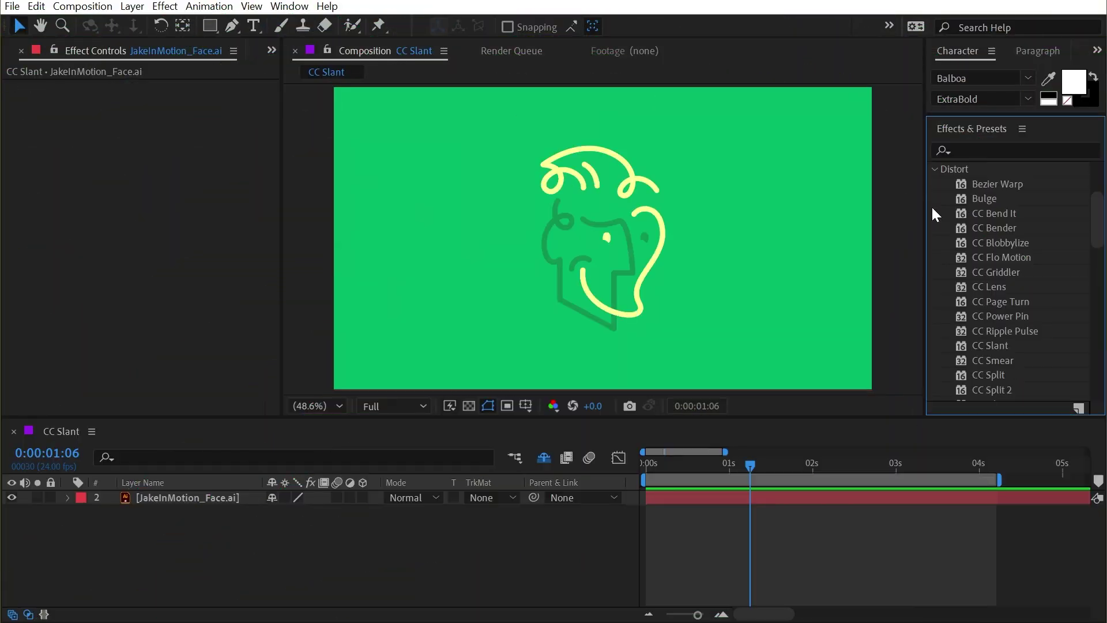
# - Apply CC Slant to the face layer and test Slant and Floor, ending at Slant 3.0, Floor 540.0, 540.1
pyautogui.moveTo(1004, 348); pyautogui.dragTo(561, 240)
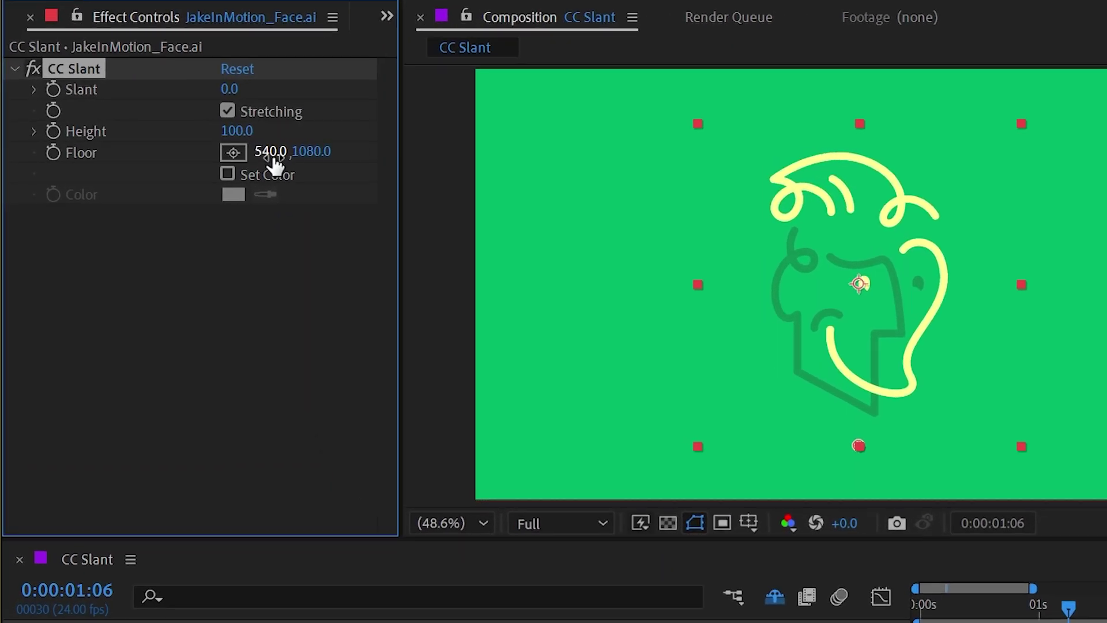
pyautogui.moveTo(232, 90); pyautogui.dragTo(298, 90)
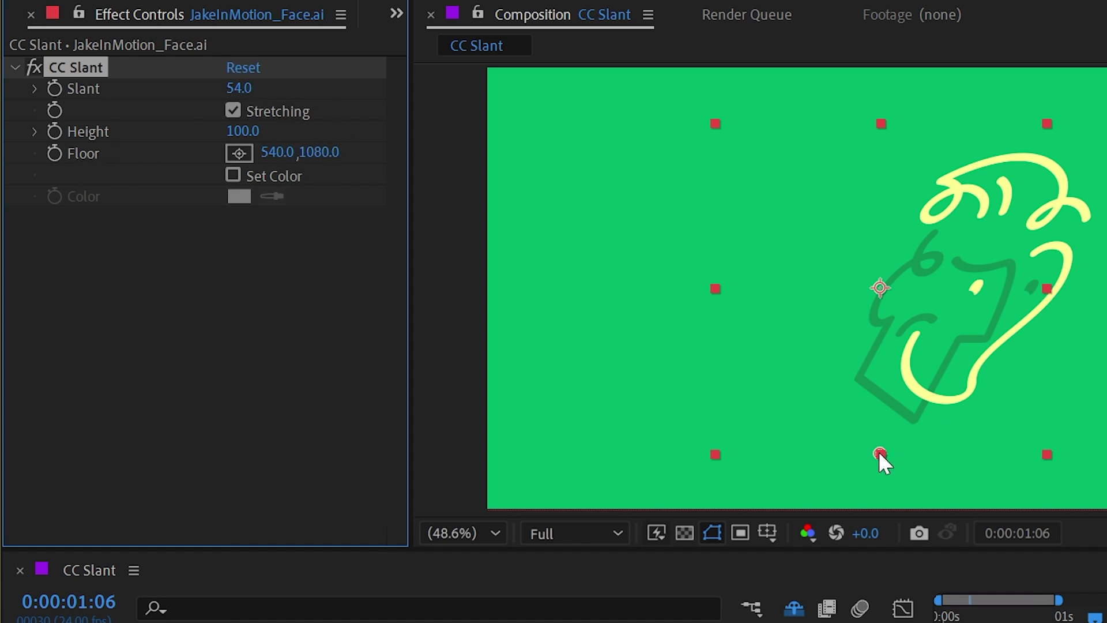
pyautogui.moveTo(317, 152); pyautogui.dragTo(146, 211)
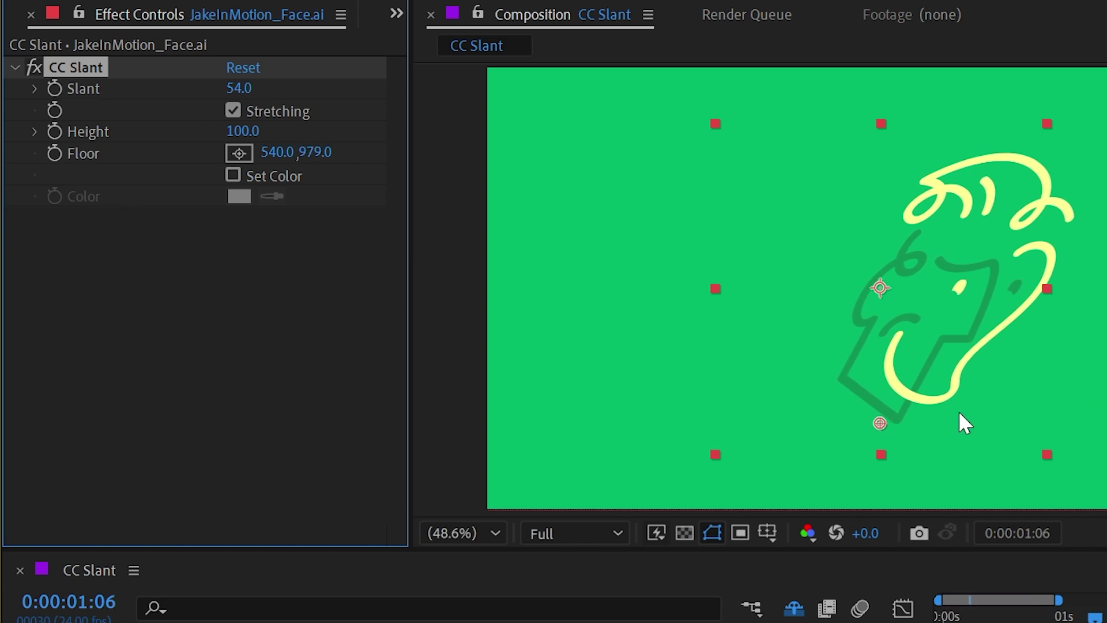
pyautogui.moveTo(238, 89); pyautogui.dragTo(123, 108)
pyautogui.moveTo(880, 423); pyautogui.dragTo(861, 282)
pyautogui.moveTo(254, 89)
pyautogui.mouseDown()
pyautogui.moveTo(323, 81)
pyautogui.moveTo(242, 75)
pyautogui.moveTo(315, 80)
pyautogui.moveTo(248, 98)
pyautogui.moveTo(254, 89)
pyautogui.mouseUp()
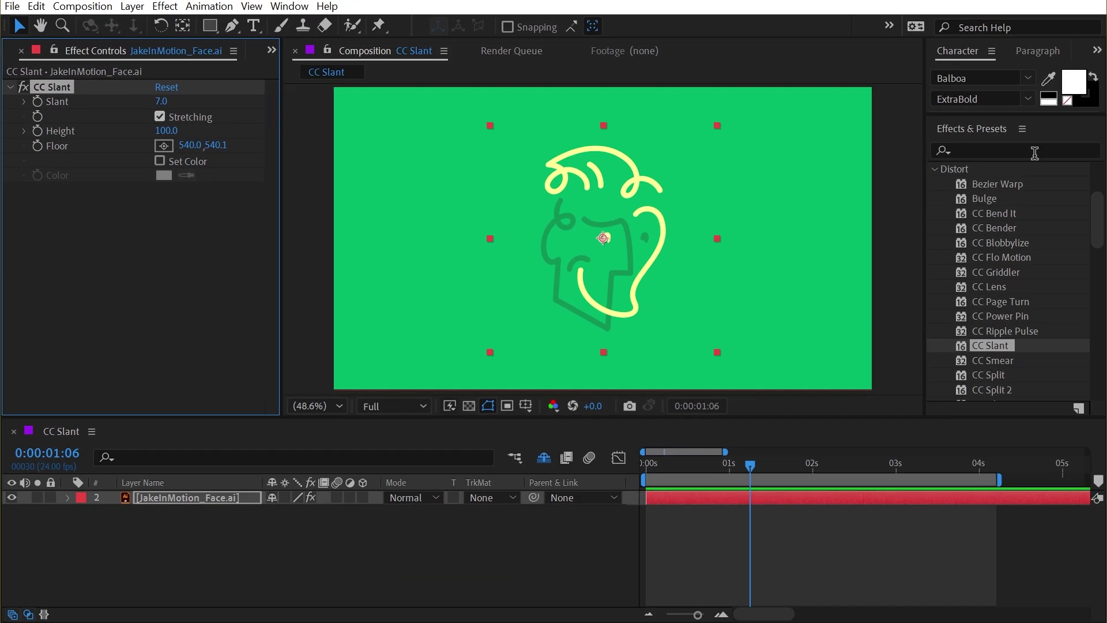
# - Search 'transf' and add the Transform effect below CC Slant
pyautogui.click(1007, 151)
pyautogui.write('tran')
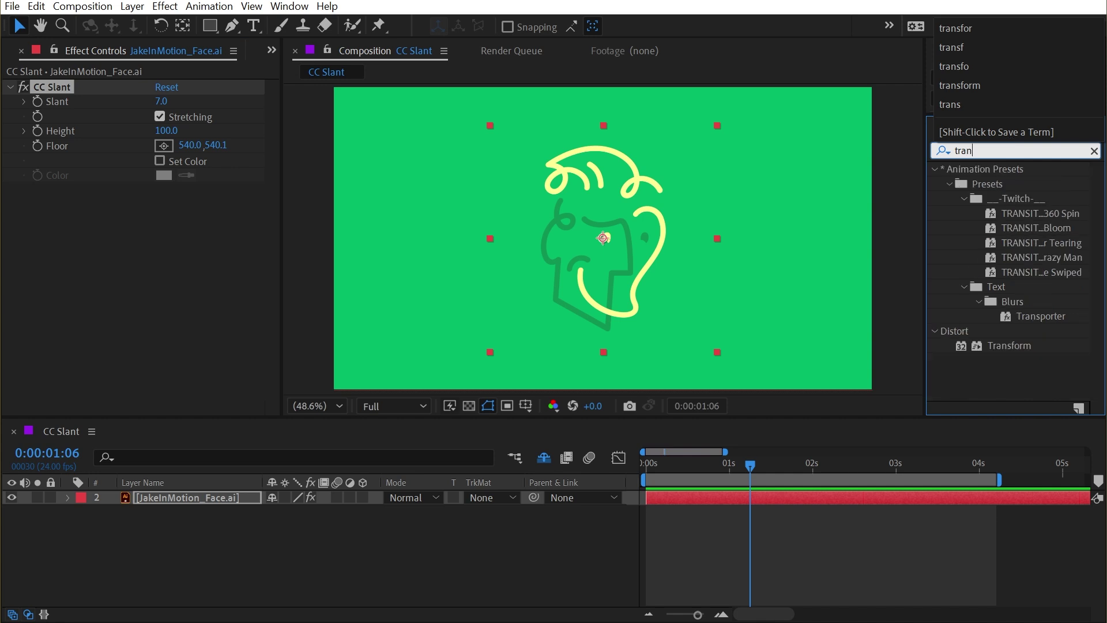
pyautogui.write('sf')
pyautogui.moveTo(1013, 178); pyautogui.dragTo(145, 144)
# - Switch CC Slant off and set Transform's Skew Axis to 90°, leaving Skew at 0.0
pyautogui.scroll(2, 29, 99)
pyautogui.click(21, 87)
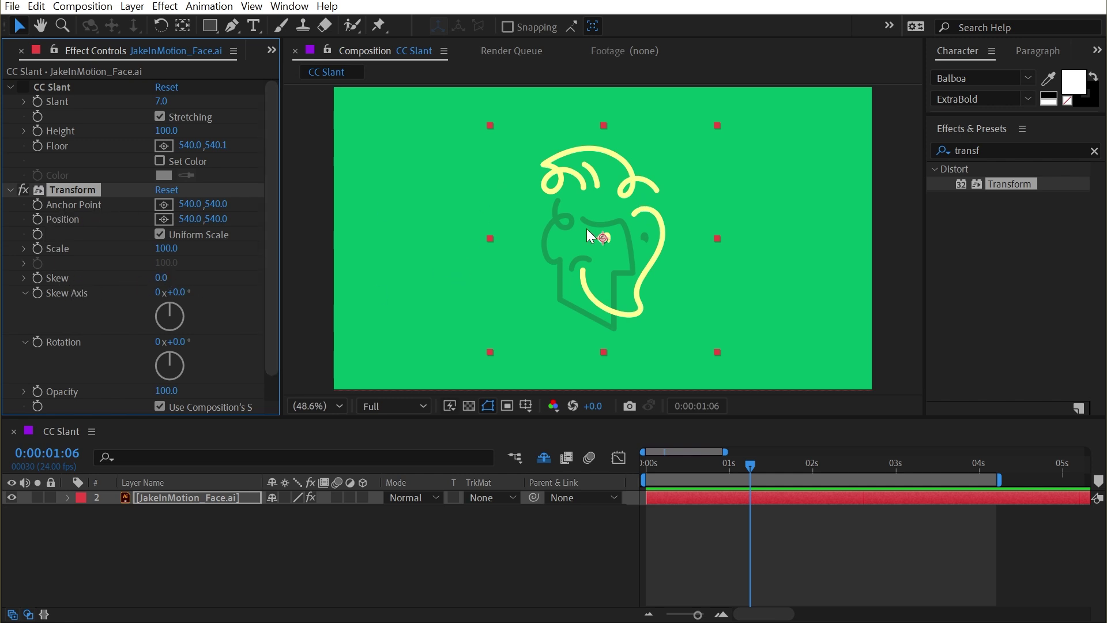
pyautogui.moveTo(161, 279); pyautogui.dragTo(140, 271)
pyautogui.click(171, 290)
pyautogui.write('90')
pyautogui.press('Return')
# - Collapse Transform and lower CC Slant's Floor point to the chin bottom (540.0, 977.5)
pyautogui.click(11, 188)
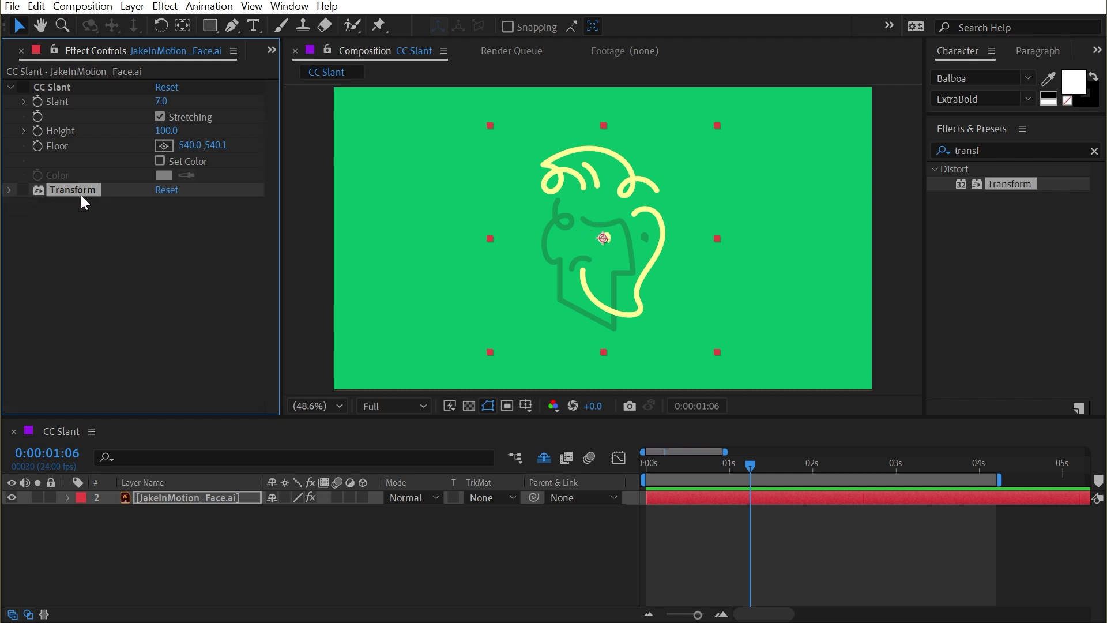
pyautogui.click(37, 87)
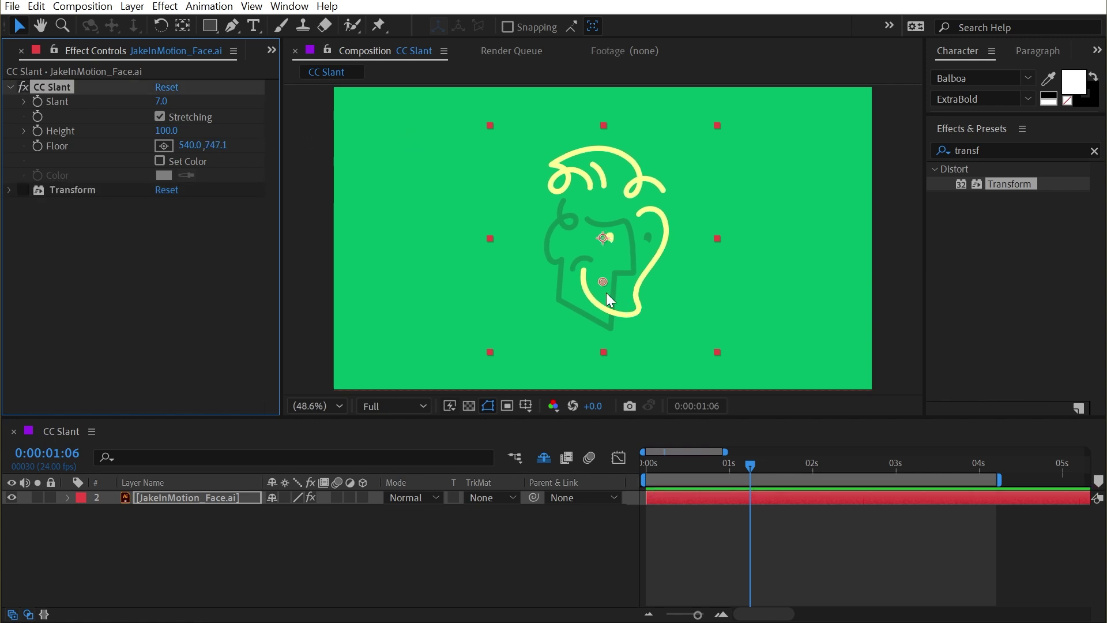
pyautogui.moveTo(602, 281); pyautogui.dragTo(603, 327)
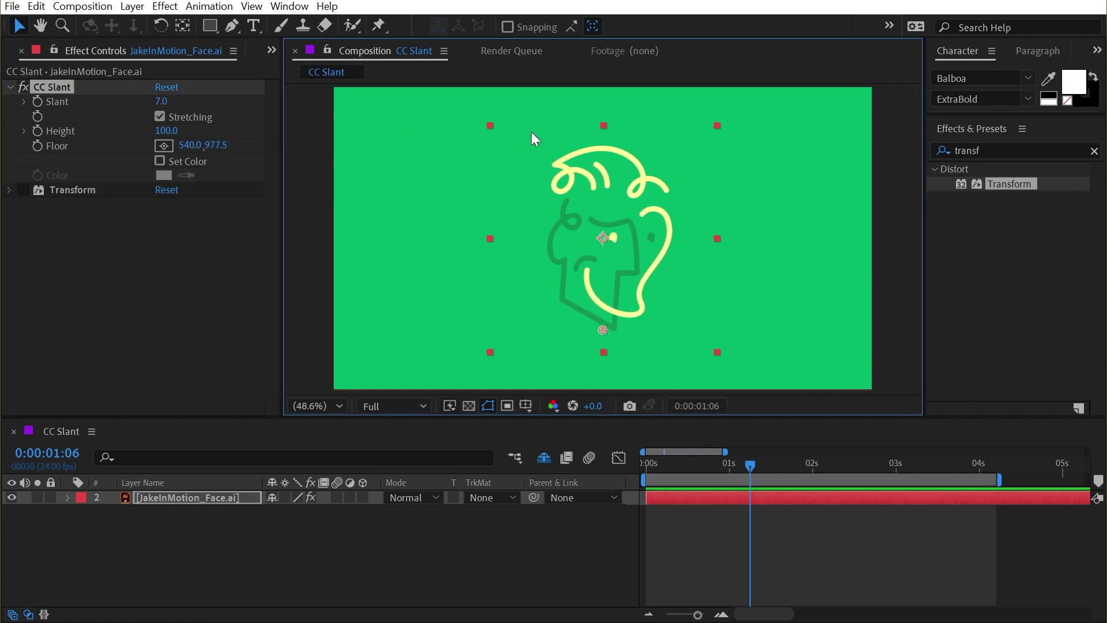
# - Try larger Slant values and toggle Stretching, ending at Slant 17.0 with Stretching off
pyautogui.moveTo(162, 102); pyautogui.dragTo(189, 107)
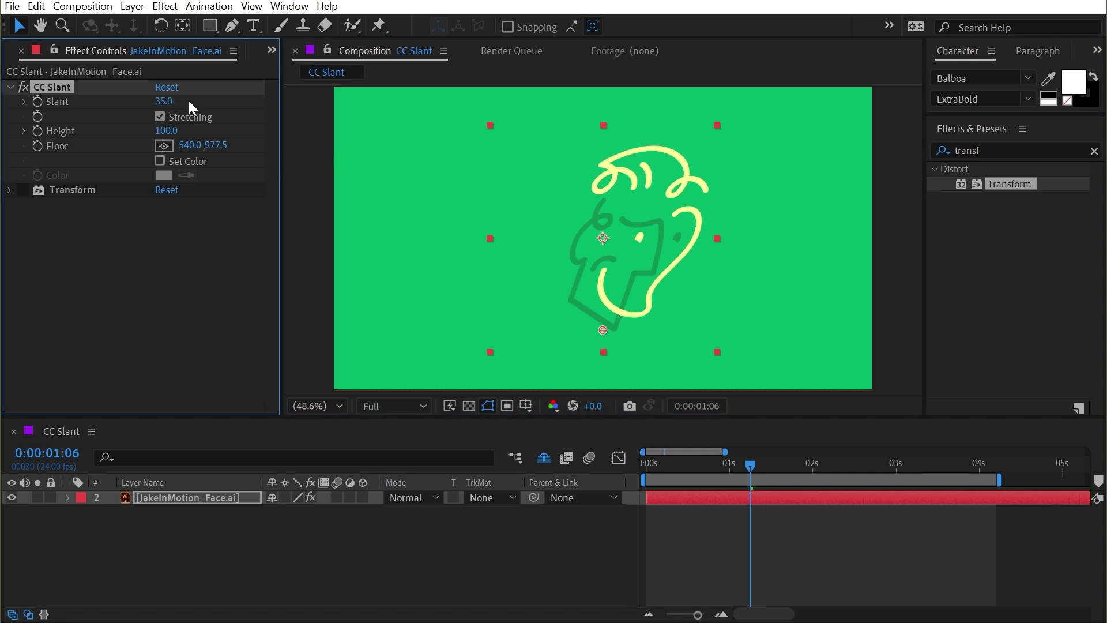
pyautogui.click(159, 117)
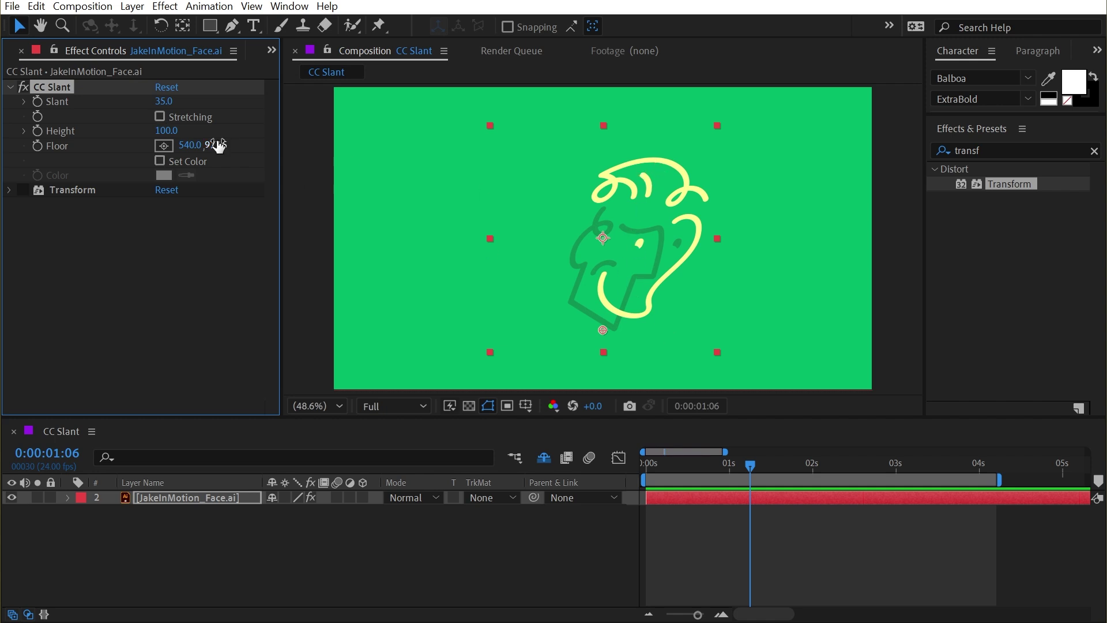
pyautogui.moveTo(164, 101); pyautogui.dragTo(191, 127)
pyautogui.click(159, 117)
pyautogui.click(159, 116)
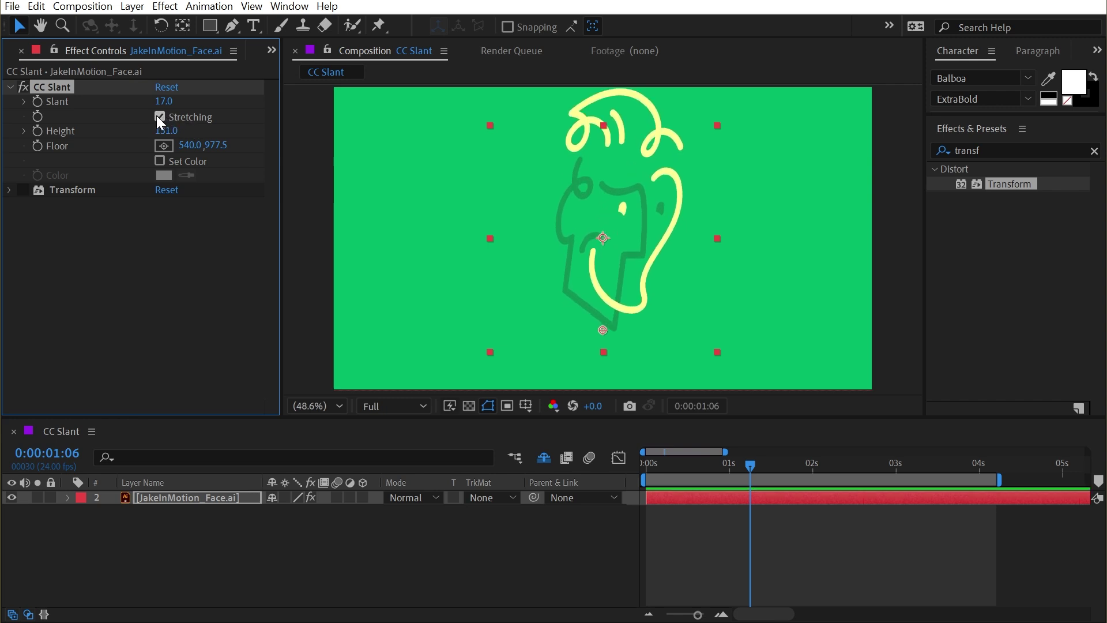
# - Set CC Slant's Height to 100
pyautogui.click(173, 130)
pyautogui.write('100')
pyautogui.press('Return')
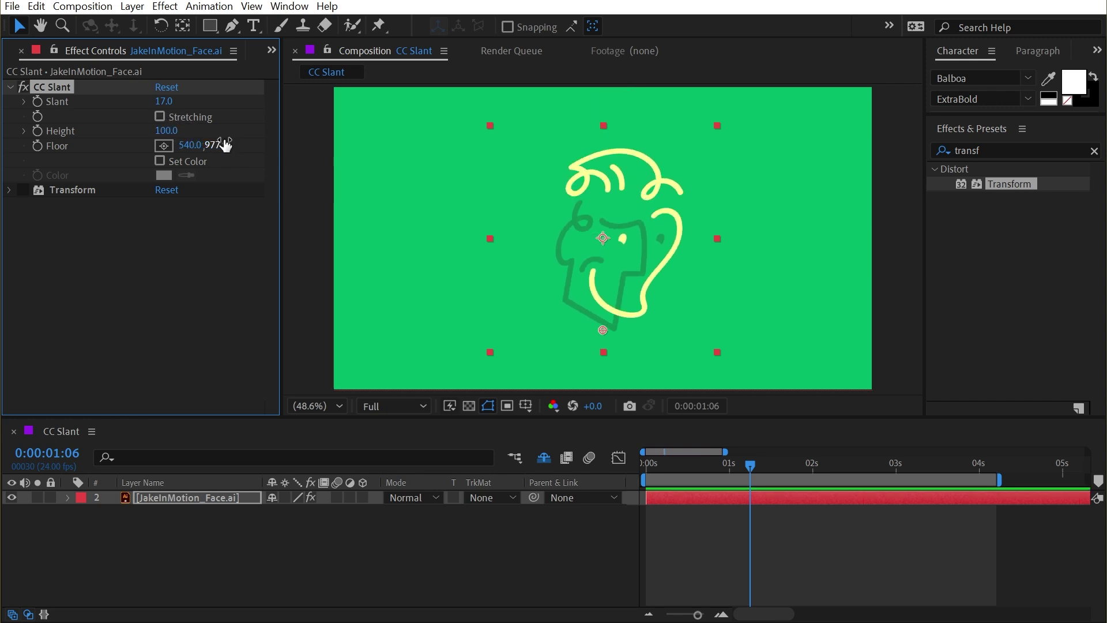
# - Enable CC Slant's Set Color and try colour CC3232, then cancel the colour change
pyautogui.click(160, 161)
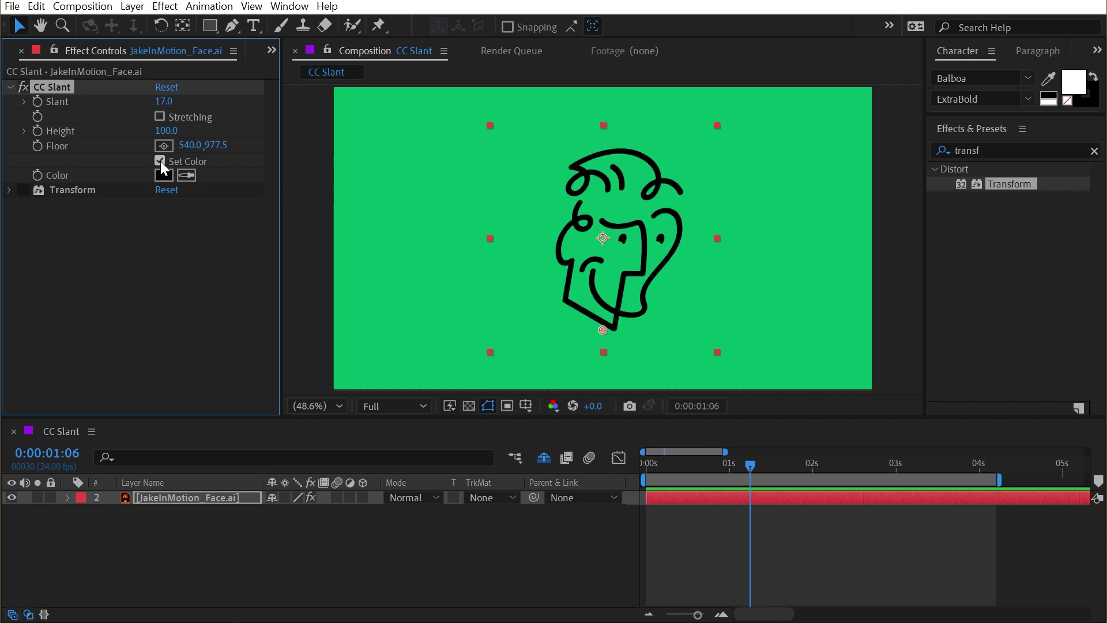
pyautogui.click(164, 176)
pyautogui.write('CC3232')
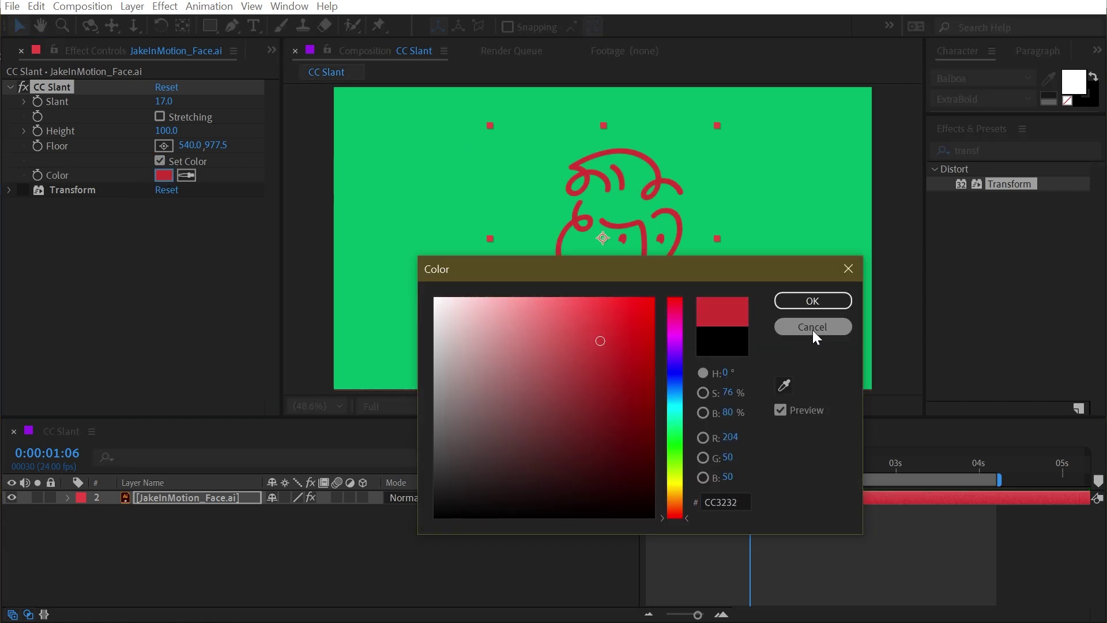
pyautogui.click(813, 329)
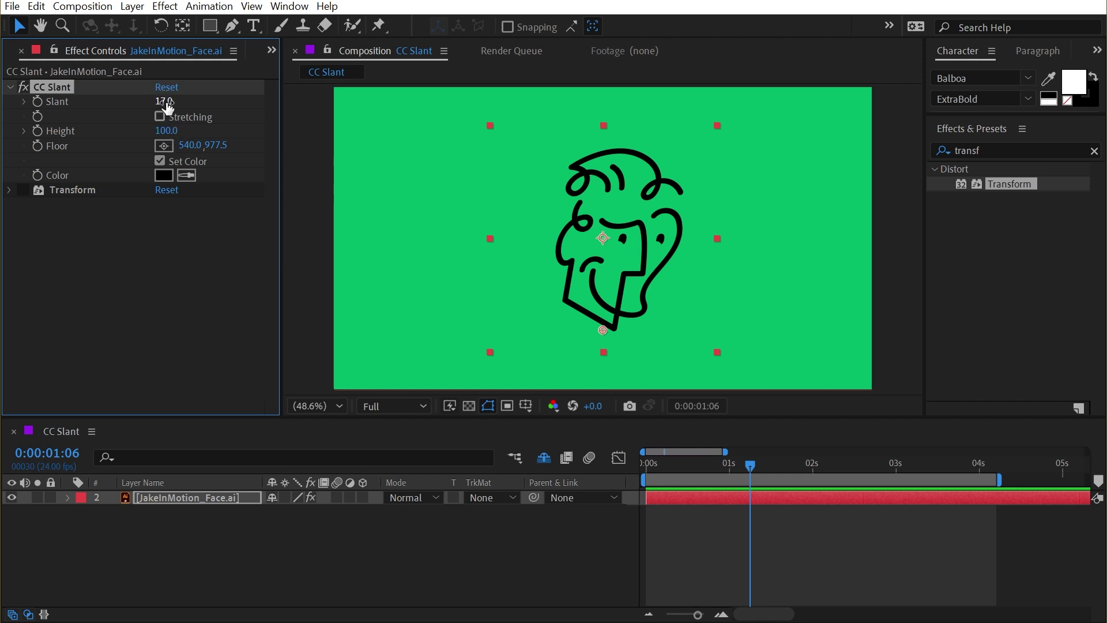
# - Flatten the shadow to Slant 49.0, Height 27.0 and add CC Composite with RGB Only off
pyautogui.moveTo(165, 105); pyautogui.dragTo(95, 135)
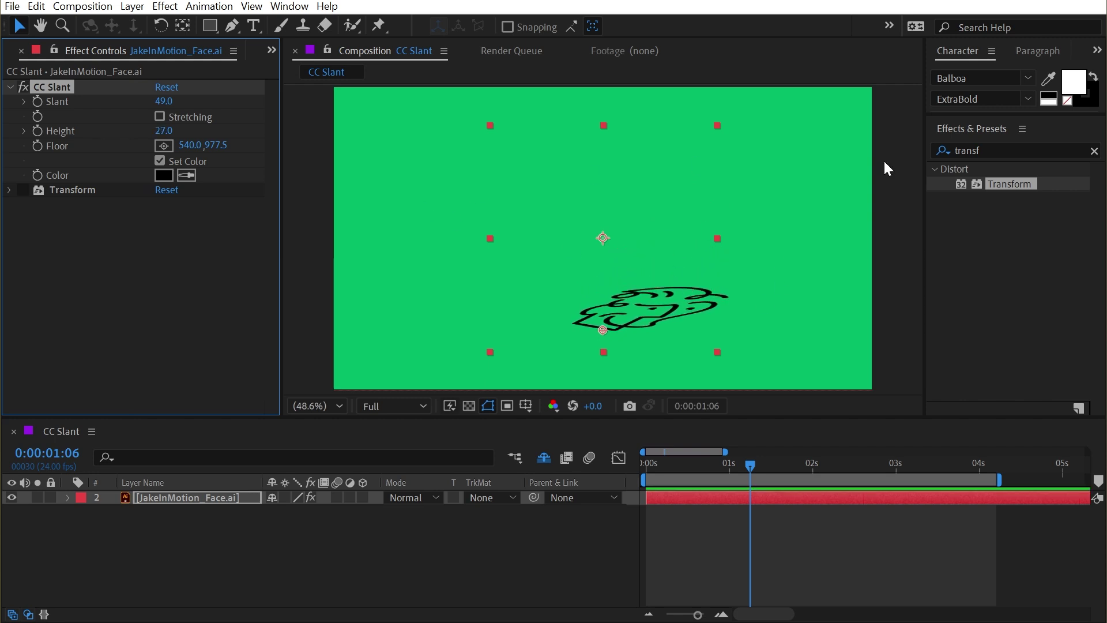
pyautogui.click(1017, 151)
pyautogui.write('cc comps')
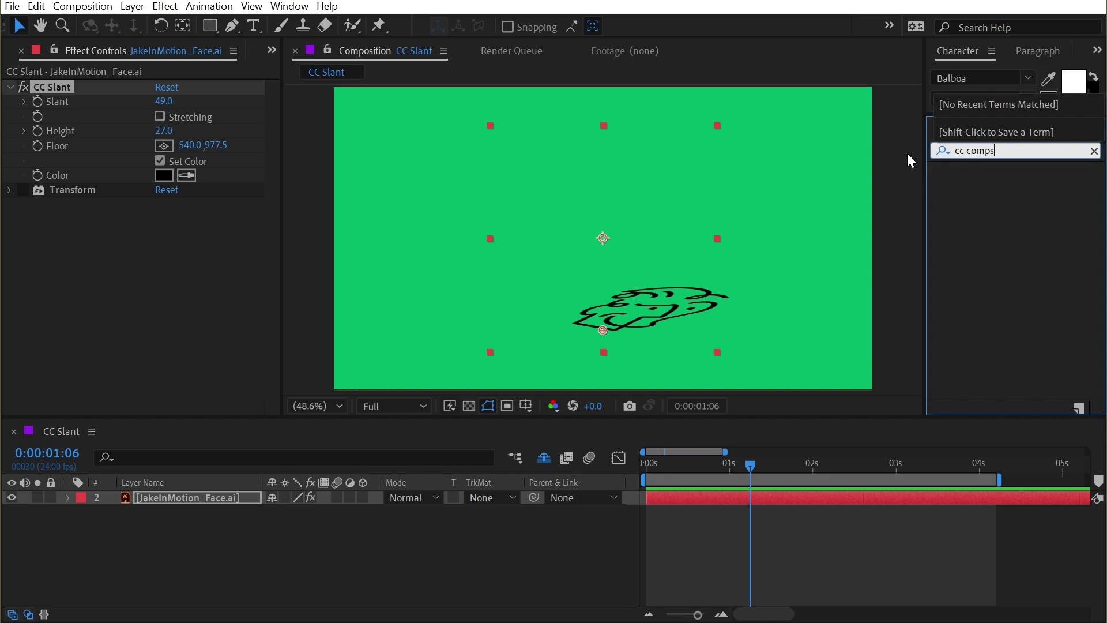
pyautogui.press('BackSpace')
pyautogui.moveTo(980, 182); pyautogui.dragTo(67, 190)
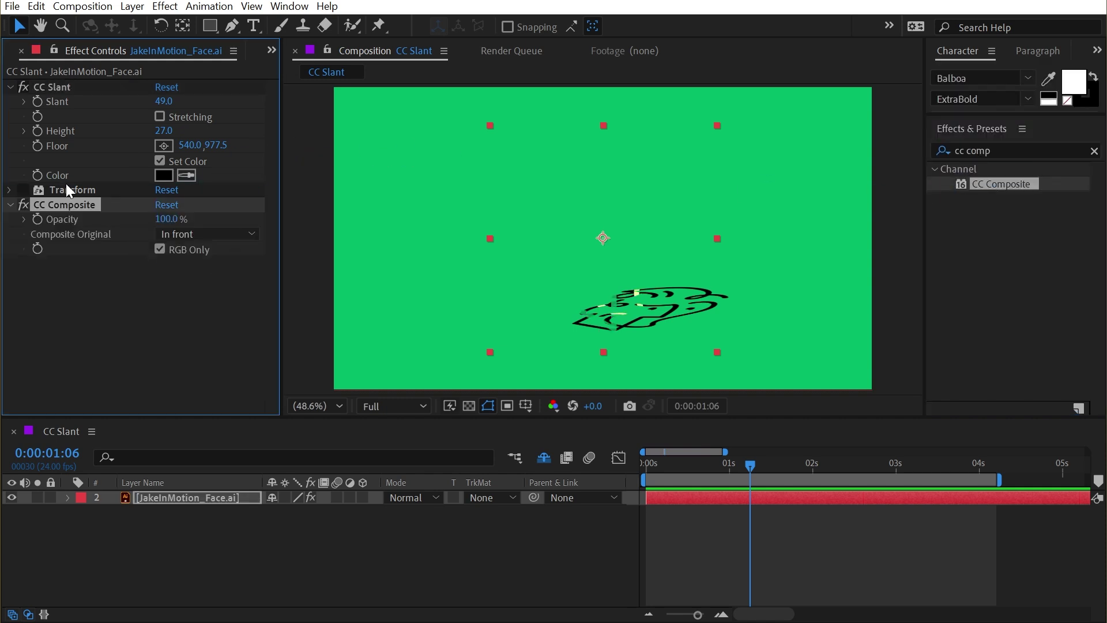
pyautogui.click(160, 250)
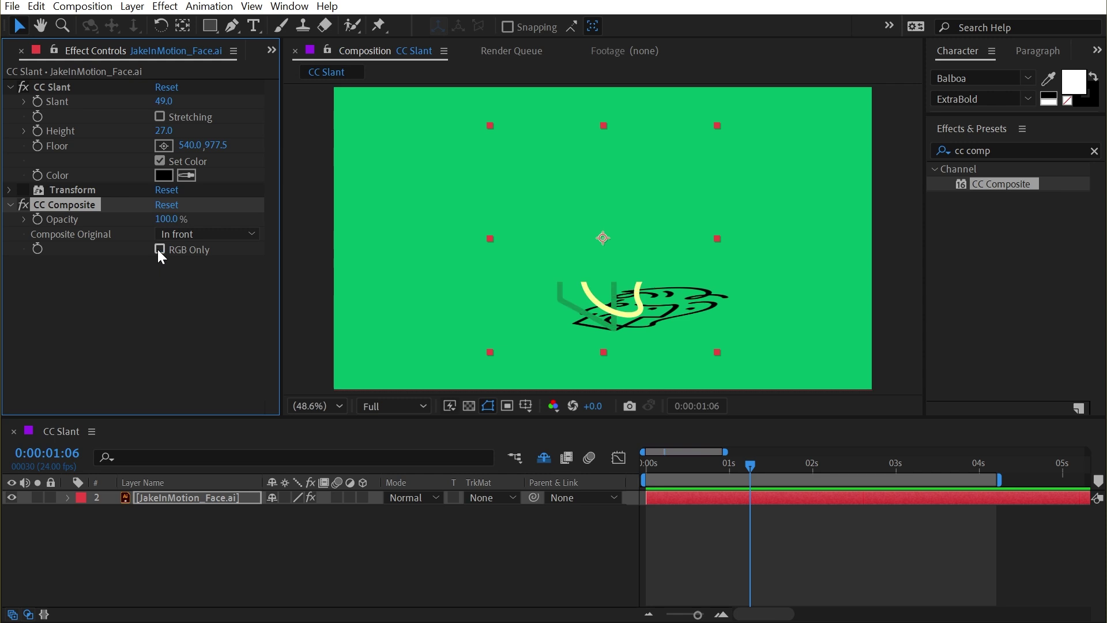
pyautogui.click(1004, 152)
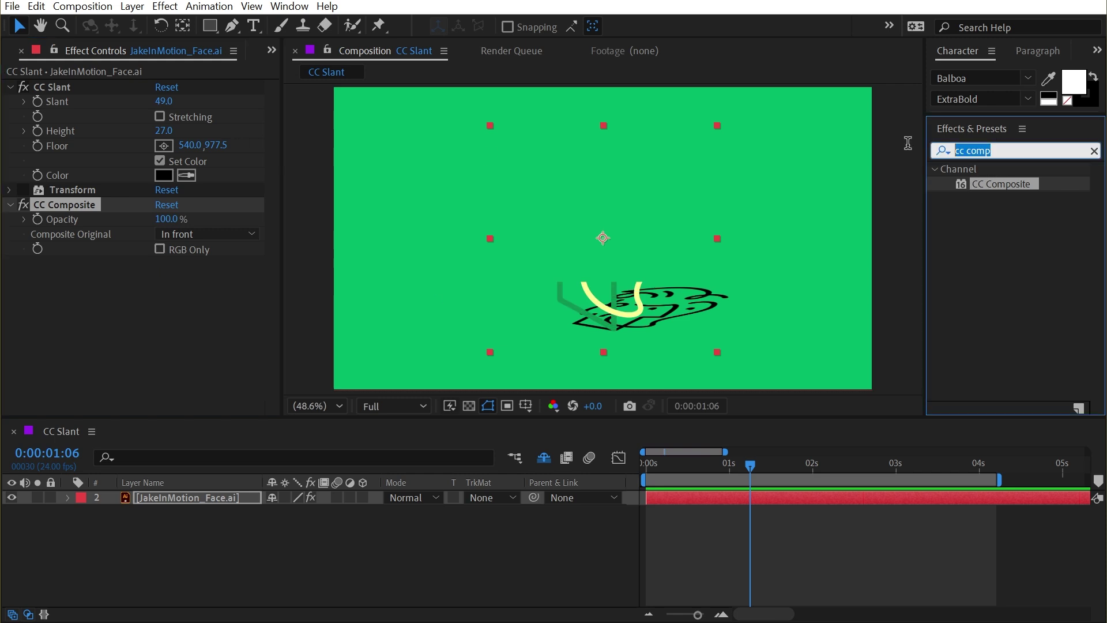
# - Add Grow Bounds at 806 pixels between Transform and CC Composite, then set Slant to -39.0
pyautogui.write('grow')
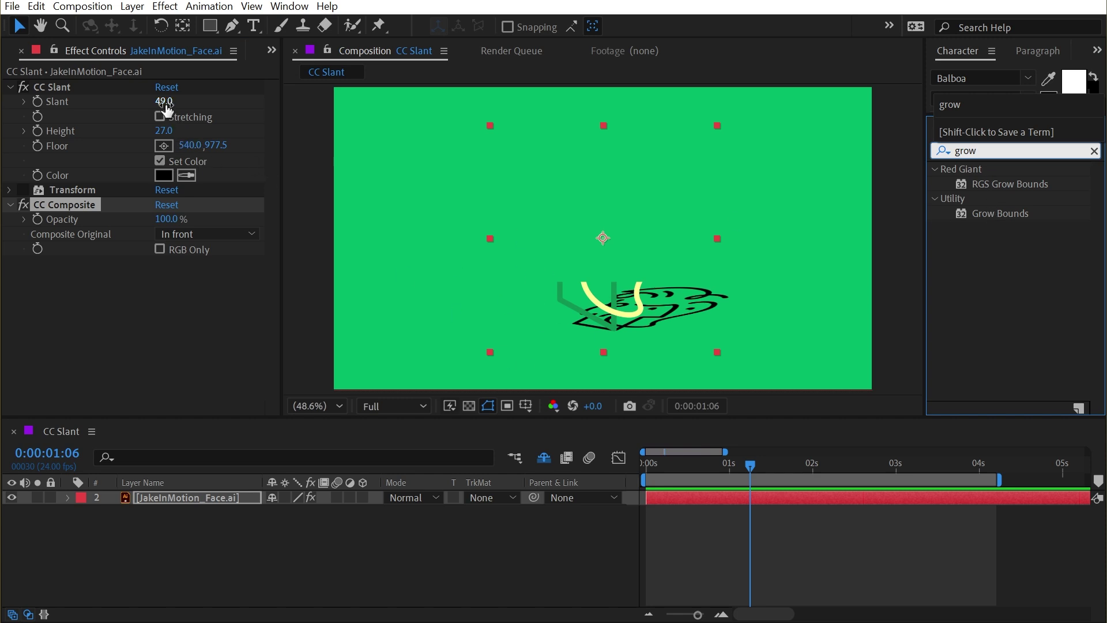
pyautogui.moveTo(165, 131); pyautogui.dragTo(178, 125)
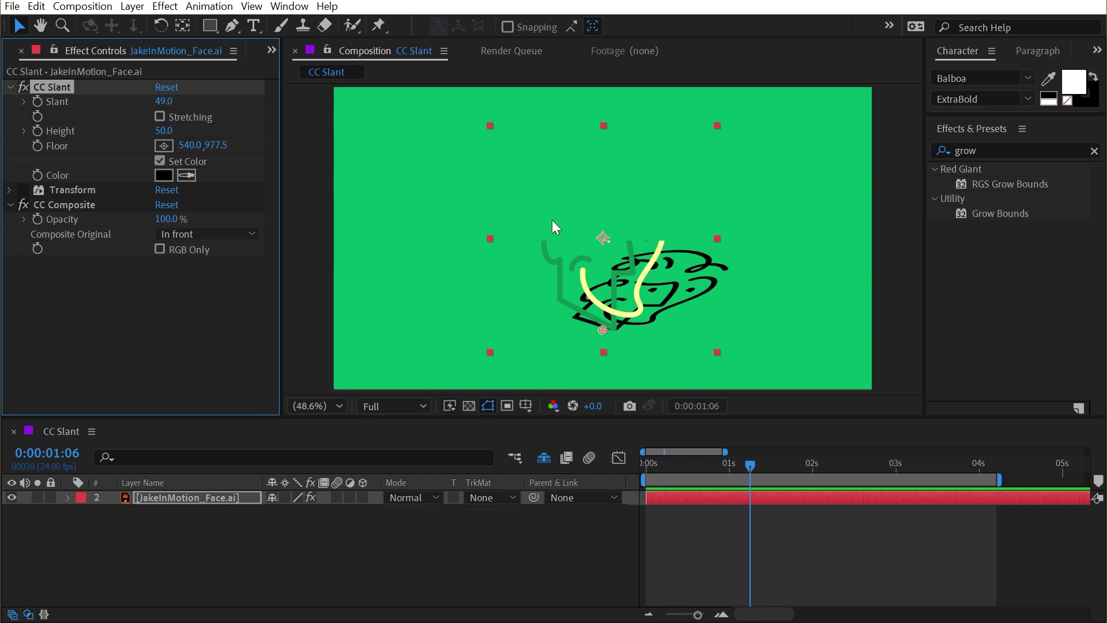
pyautogui.hotkey('ctrl', 'z')
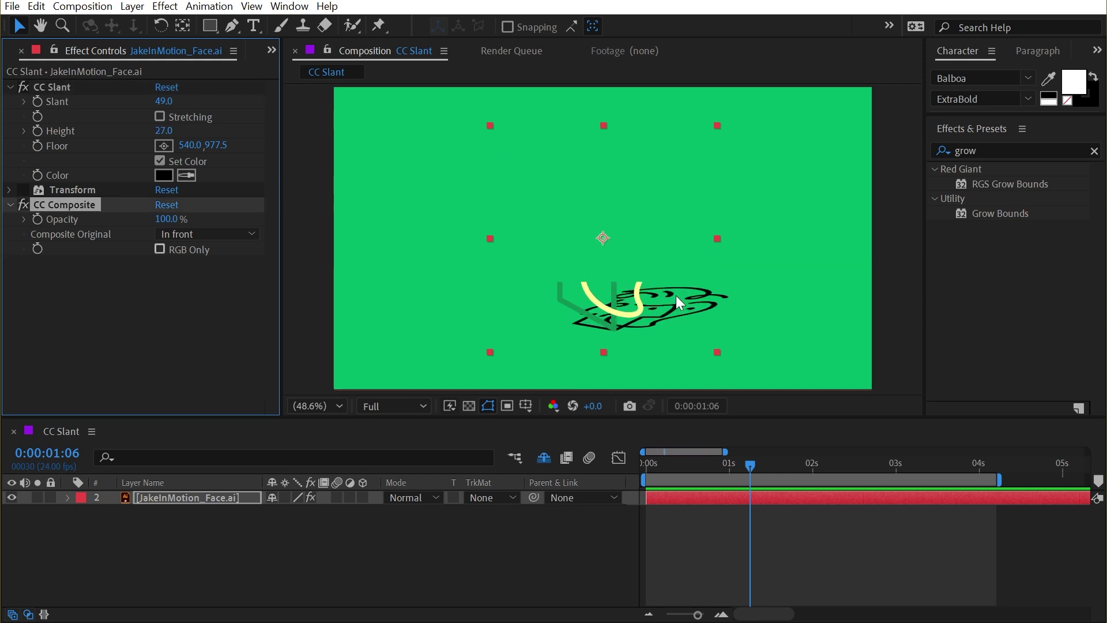
pyautogui.moveTo(999, 214); pyautogui.dragTo(105, 196)
pyautogui.moveTo(160, 219); pyautogui.dragTo(722, 190)
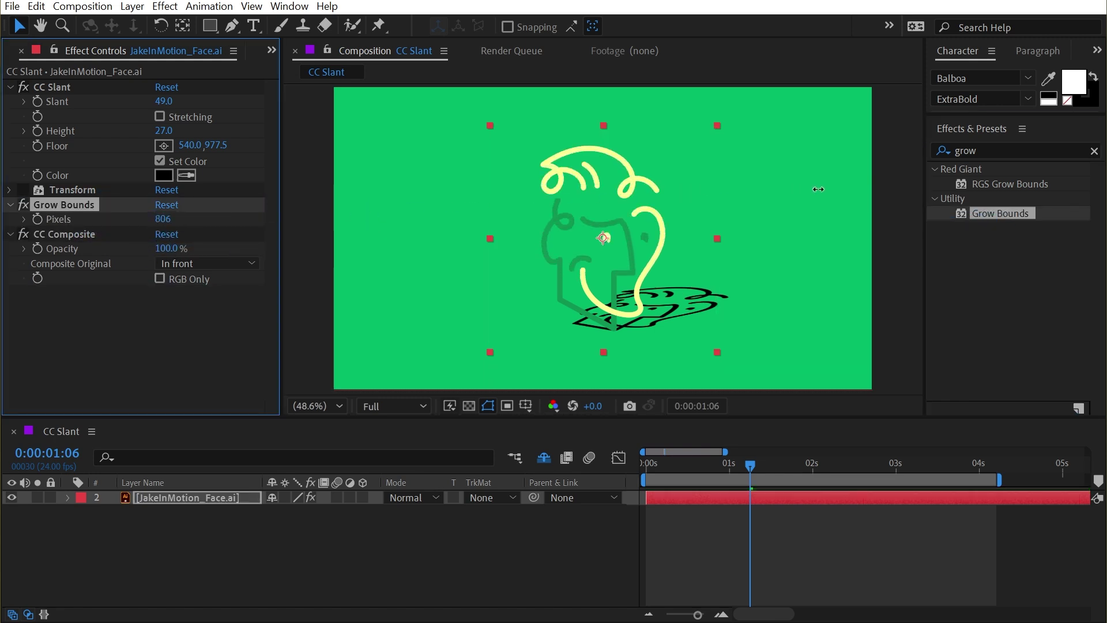
pyautogui.moveTo(818, 189); pyautogui.dragTo(824, 195)
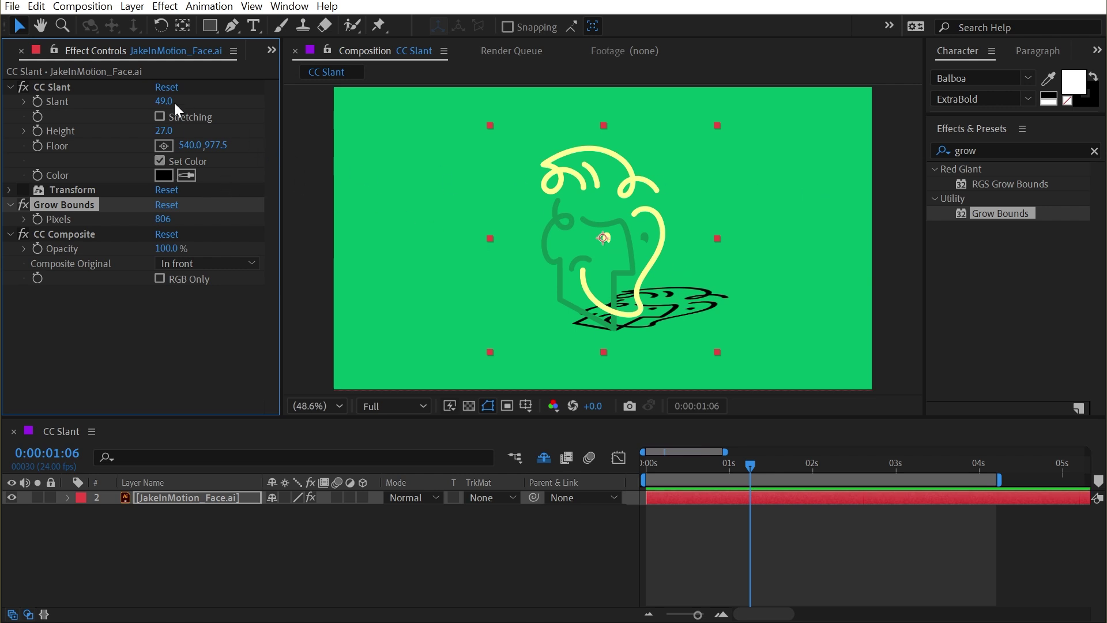
pyautogui.moveTo(174, 102); pyautogui.dragTo(228, 141)
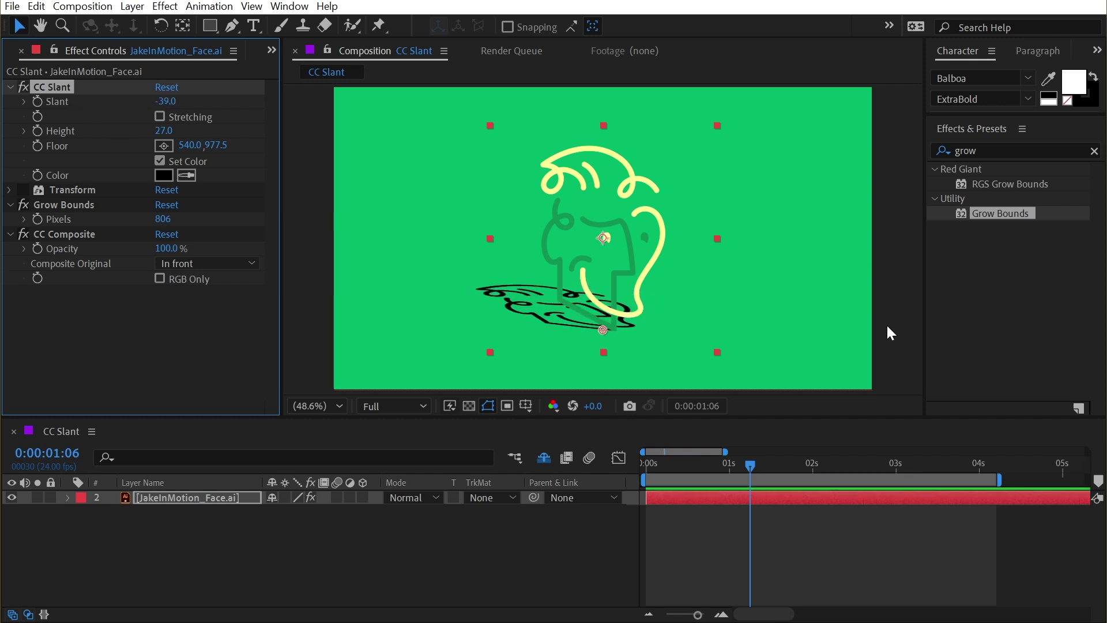
# - Search 'fast' and add Fast Box Blur with Blur Radius 9.0 to soften the shadow
pyautogui.click(996, 156)
pyautogui.write('fast')
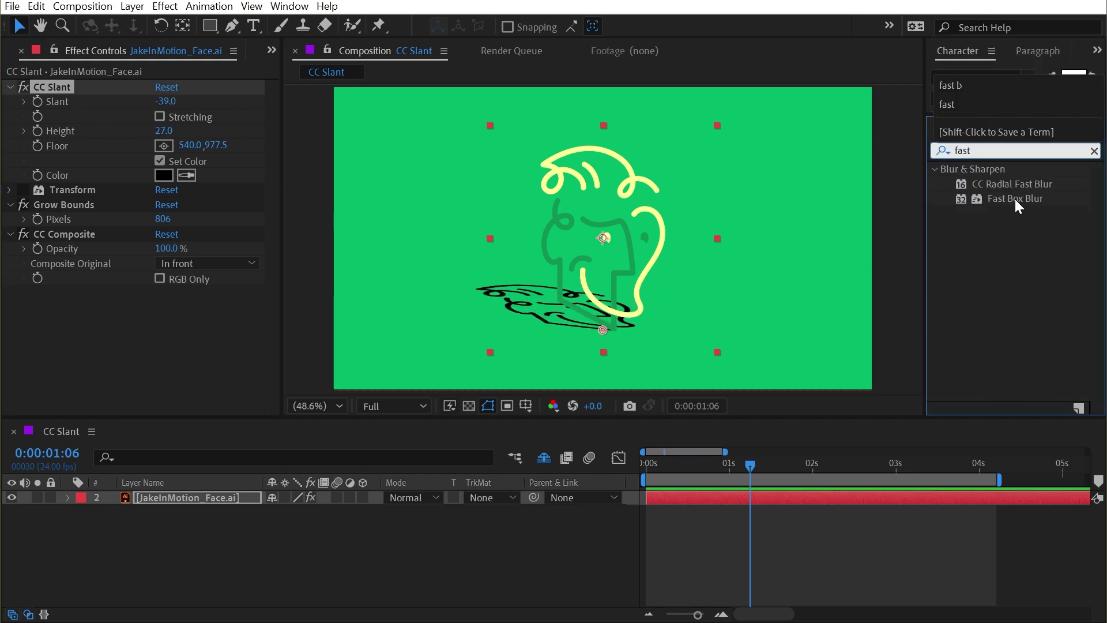
pyautogui.moveTo(1014, 199); pyautogui.dragTo(167, 215)
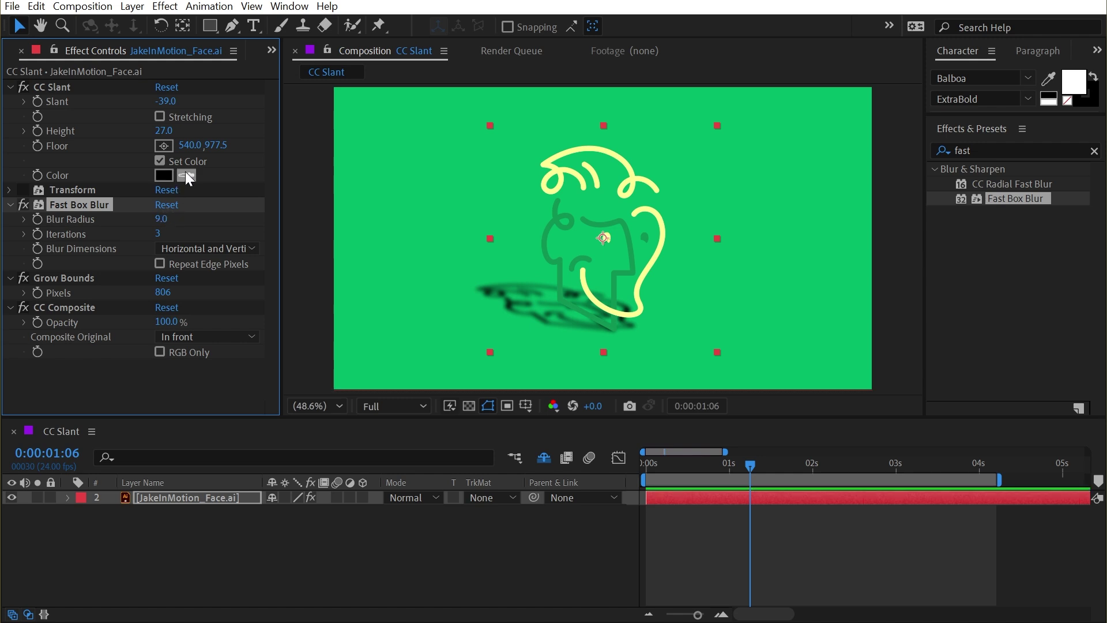
# - Colour the CC Slant shadow dark green 026C3E, sampled from the background and darkened
pyautogui.click(491, 223)
pyautogui.click(167, 172)
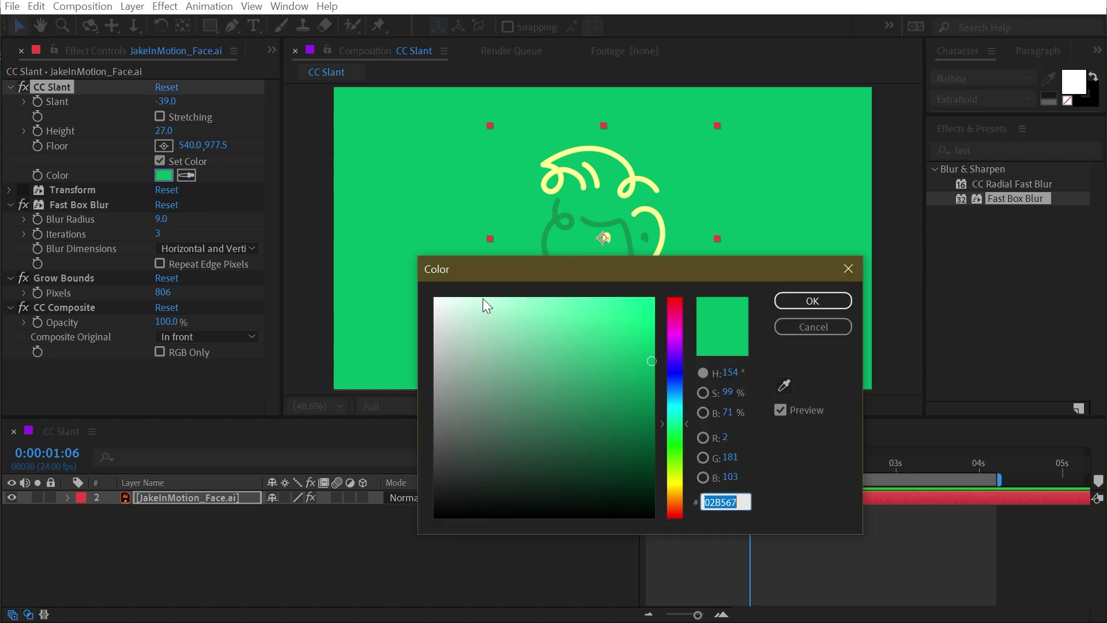
pyautogui.moveTo(617, 272); pyautogui.dragTo(776, 244)
pyautogui.moveTo(804, 330); pyautogui.dragTo(809, 395)
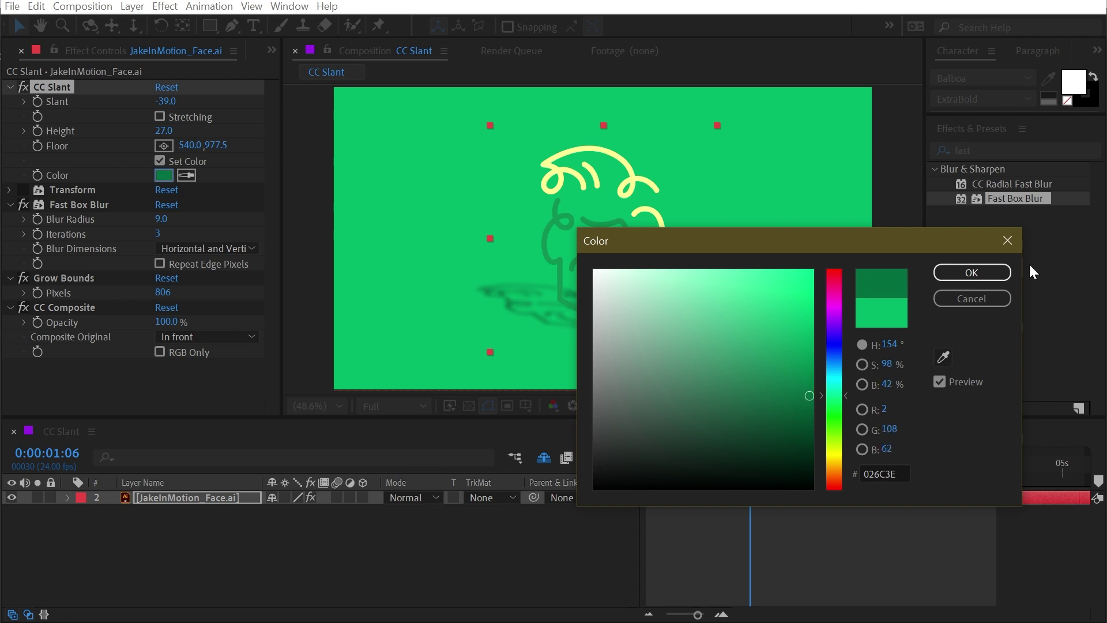
pyautogui.click(972, 272)
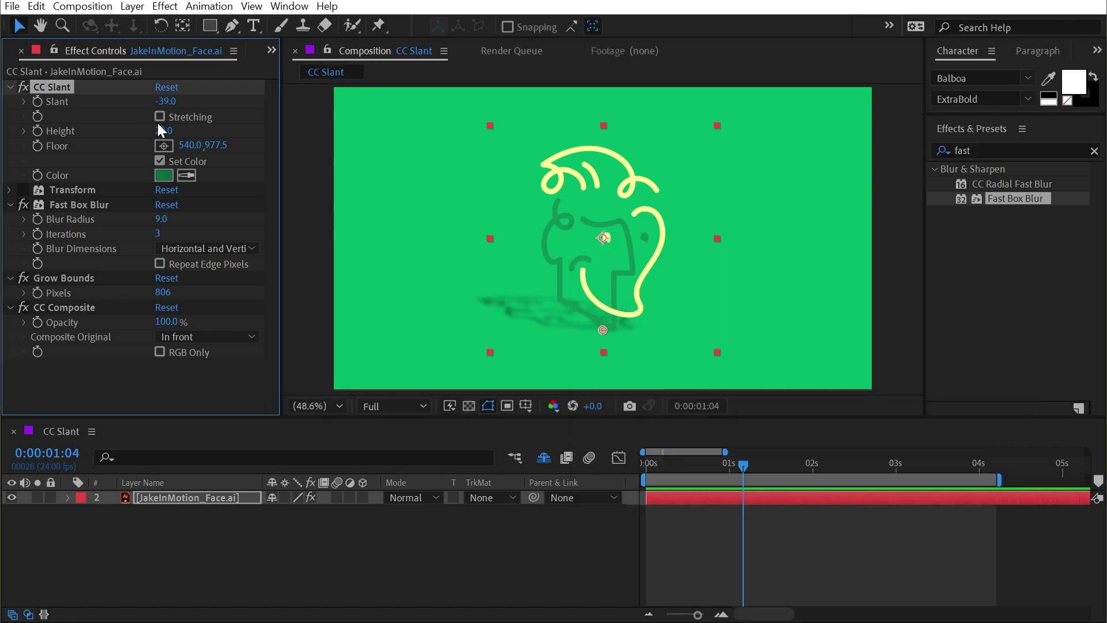